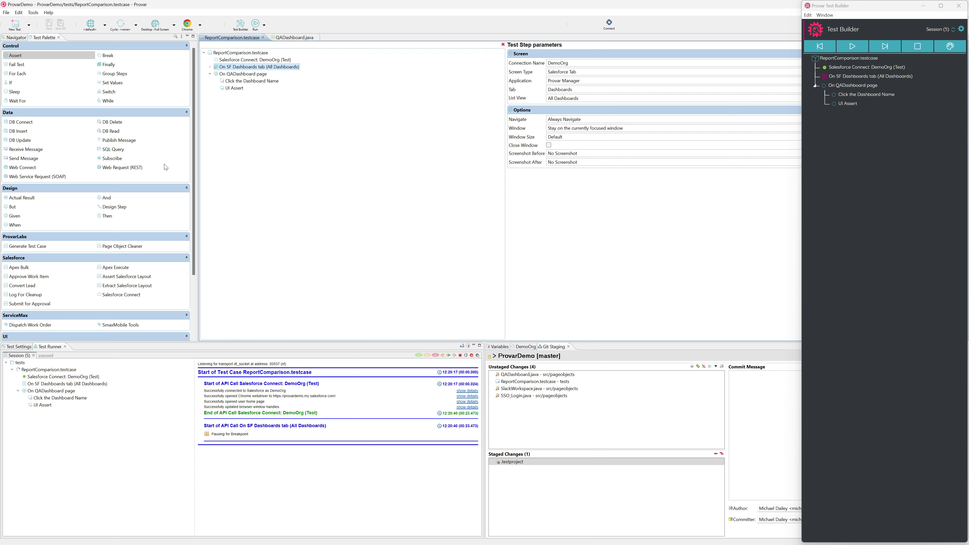
- Find the UI On Screen step in the Test Palette and inspect the On SF Dashboards tab step
{"action": "left_click", "coordinate": [42, 38]}
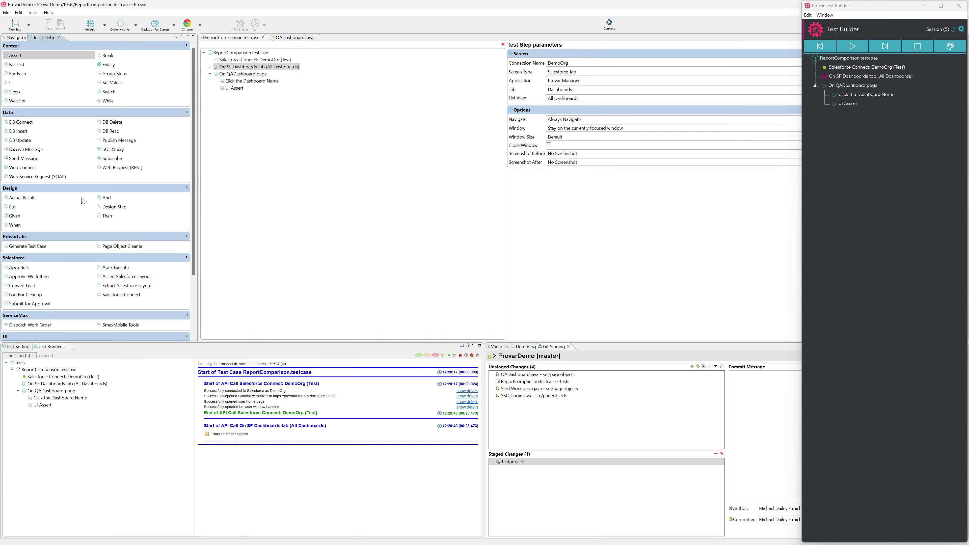
{"action": "scroll", "coordinate": [83, 201], "scroll_direction": "down", "scroll_amount": 3}
{"action": "scroll", "coordinate": [82, 200], "scroll_direction": "down", "scroll_amount": 1}
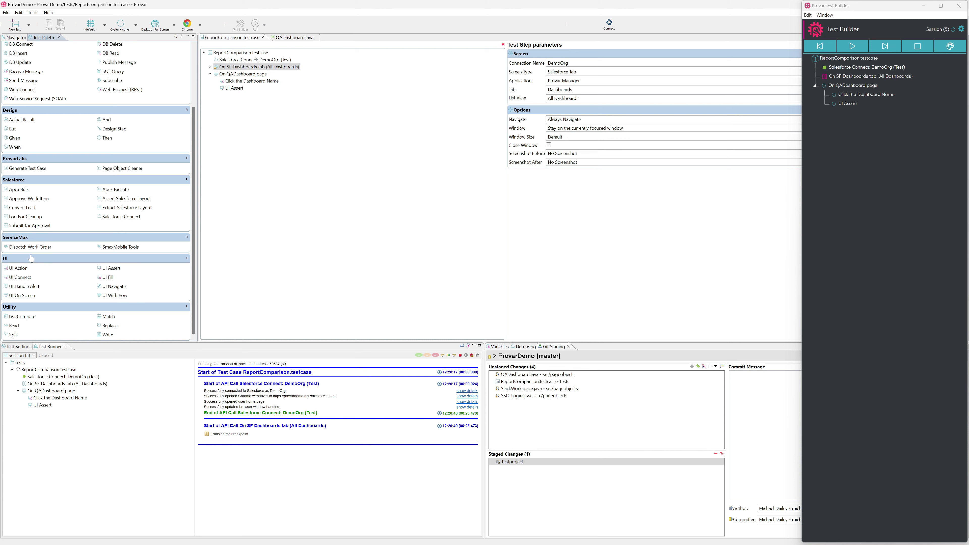
{"action": "left_click", "coordinate": [22, 295]}
{"action": "left_click", "coordinate": [266, 67]}
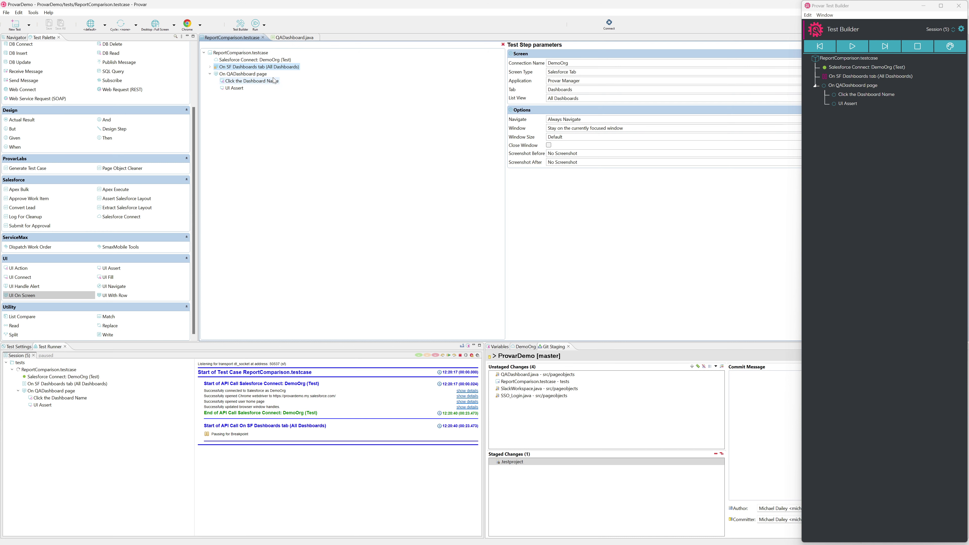
- Review the QADashboard.java page object and the parameters of the Click the Dashboard Name step in ReportComparison.testcase
{"action": "left_click", "coordinate": [294, 39]}
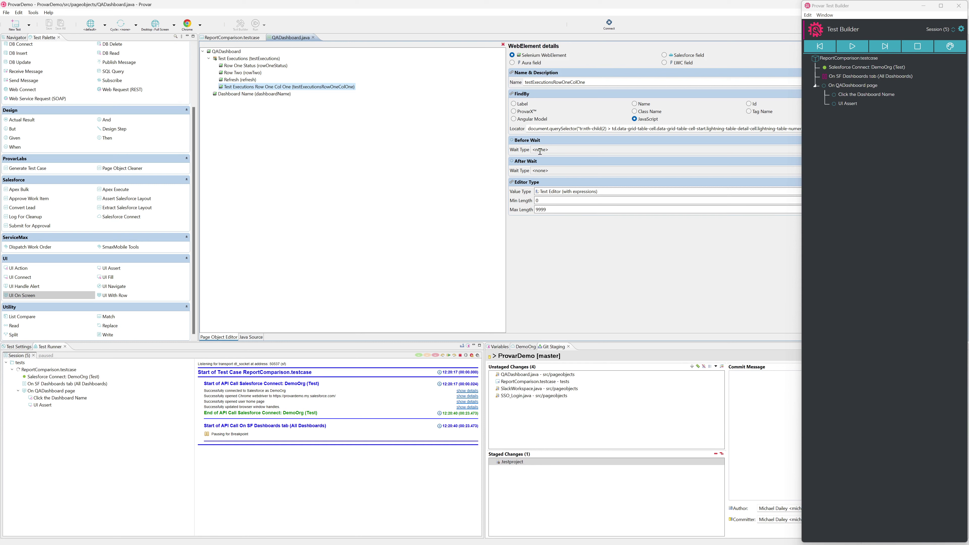
{"action": "left_click", "coordinate": [241, 38]}
{"action": "left_click", "coordinate": [252, 82]}
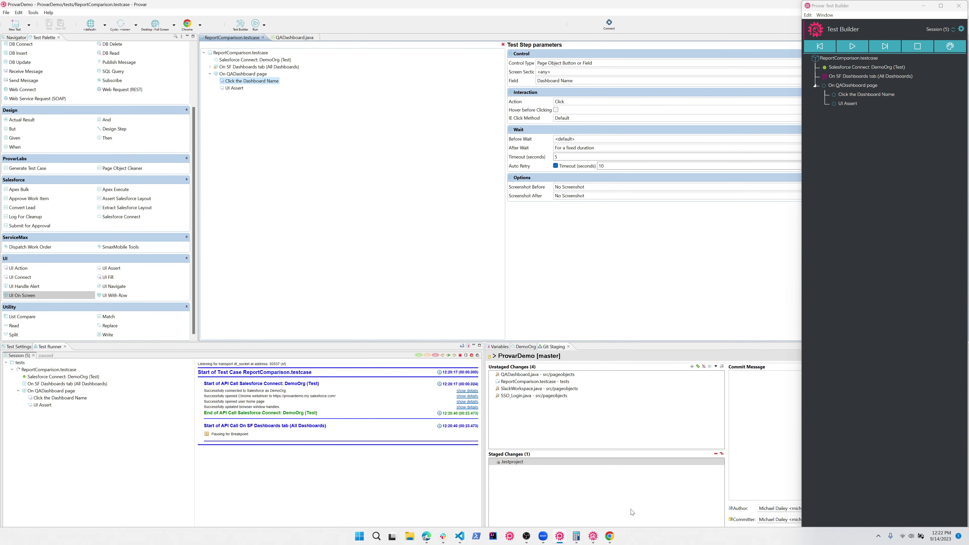
- Switch to Chrome and resume the paused ReportComparison test run from the Test Builder
{"action": "left_click", "coordinate": [609, 541]}
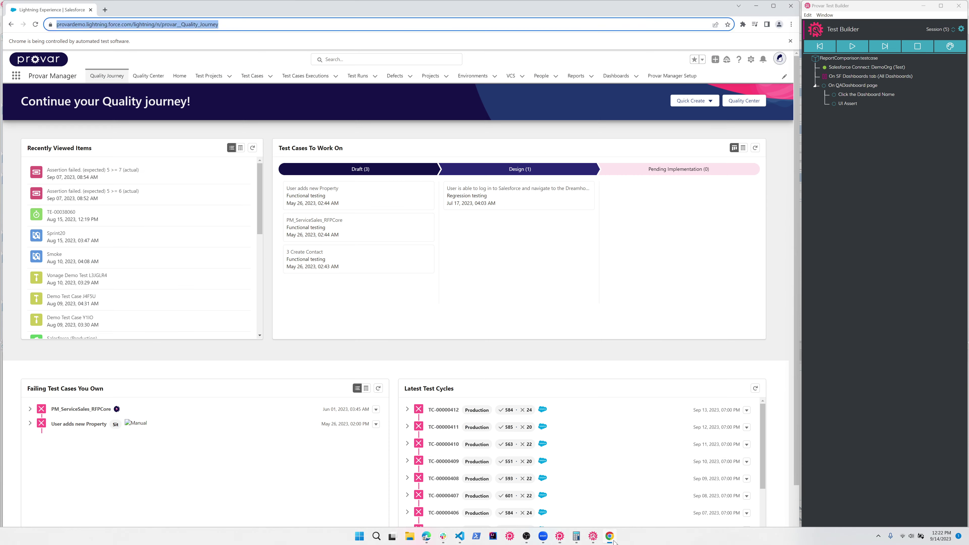
{"action": "left_click", "coordinate": [853, 46]}
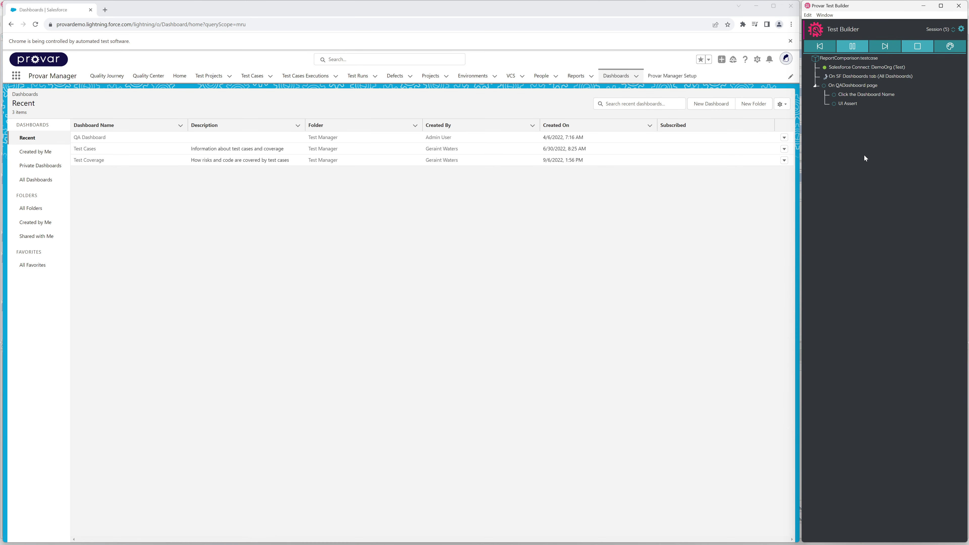
{"action": "left_click", "coordinate": [864, 105]}
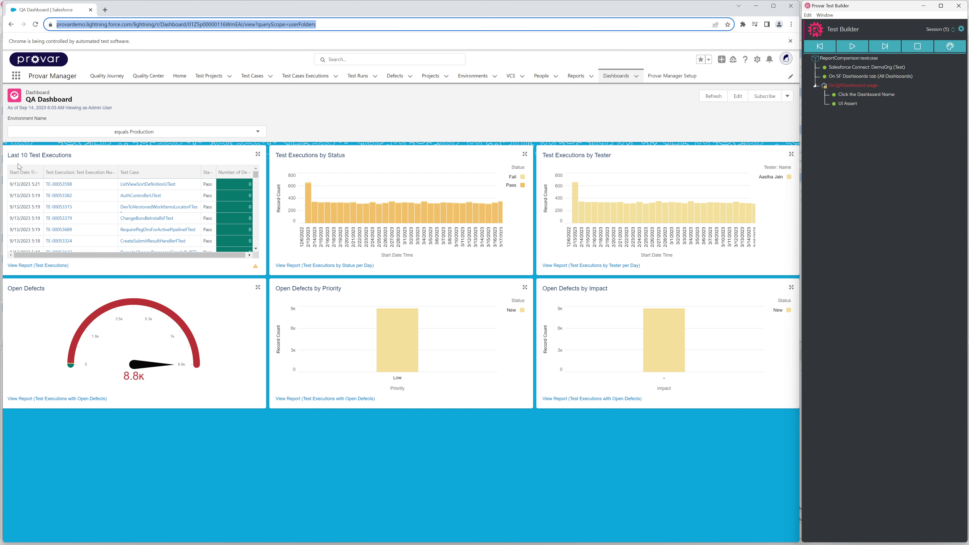
- Open the UI Assert test step for editing and examine its field's JavaScript locator and the alternative locators
{"action": "left_click", "coordinate": [844, 104]}
{"action": "right_click", "coordinate": [844, 106]}
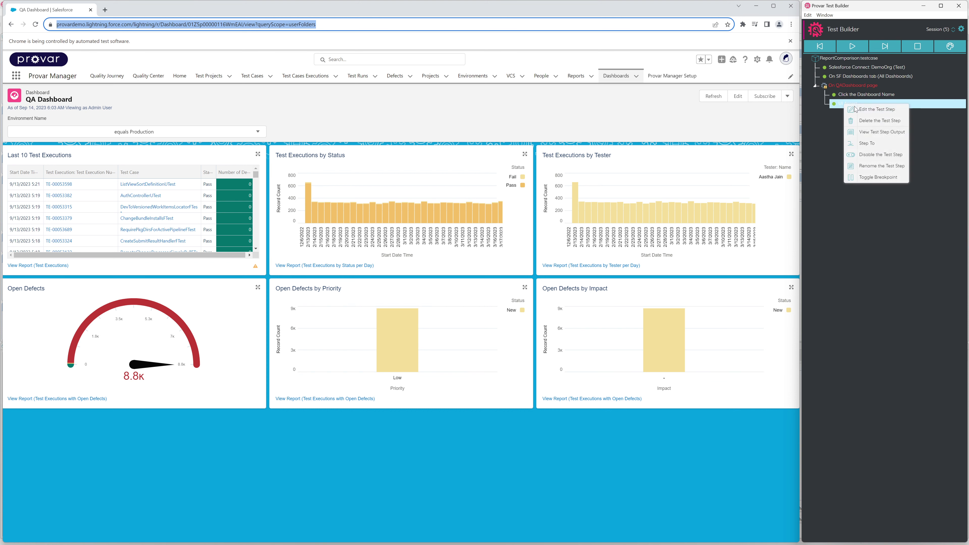
{"action": "left_click", "coordinate": [859, 111]}
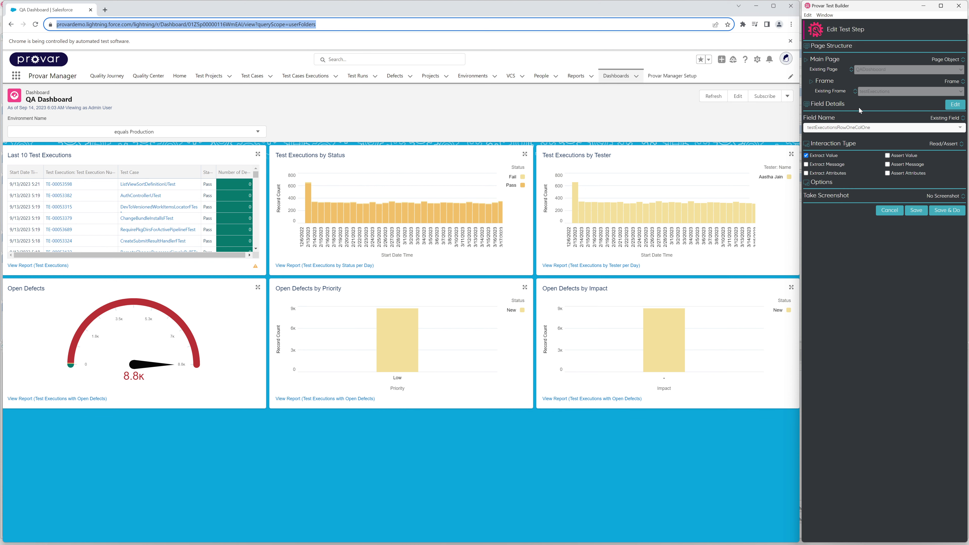
{"action": "left_click", "coordinate": [955, 104]}
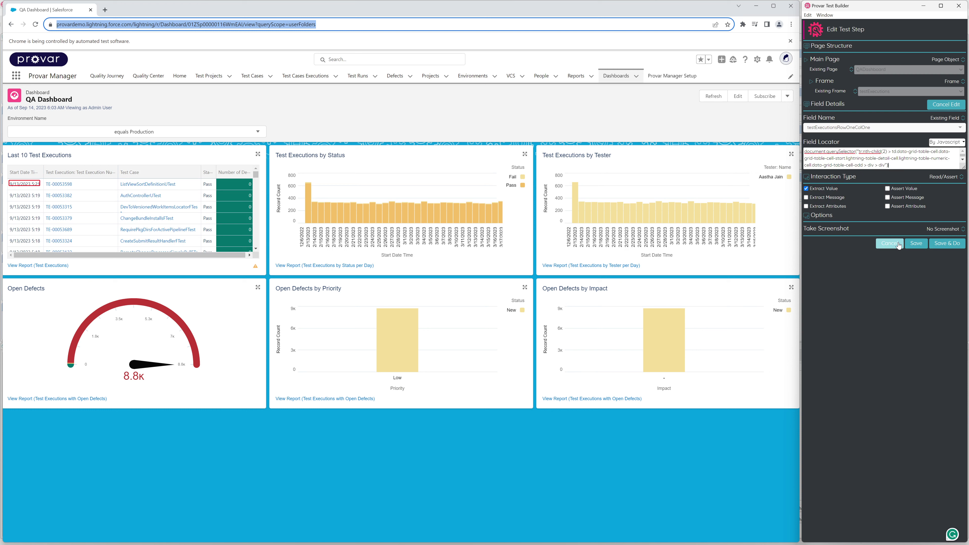
{"action": "left_click", "coordinate": [955, 146]}
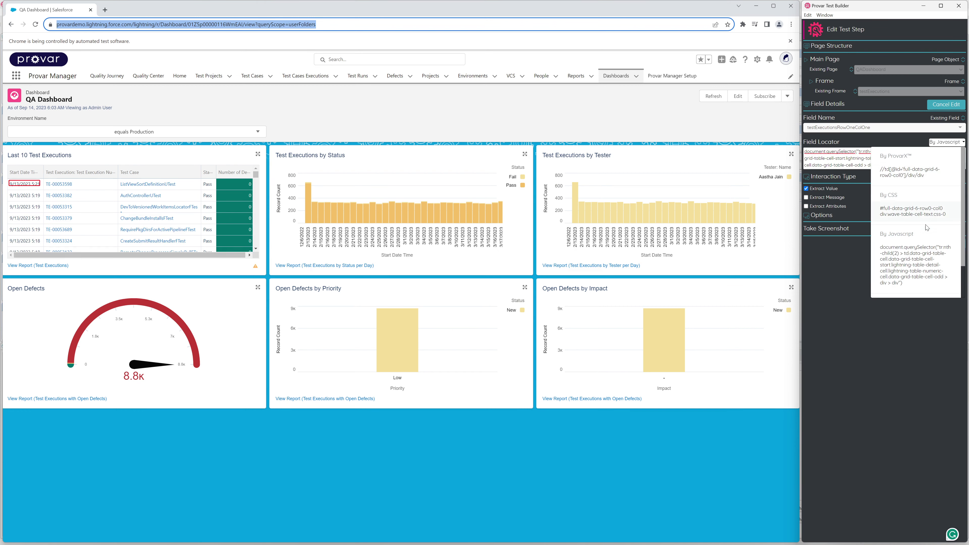
{"action": "left_click", "coordinate": [833, 152]}
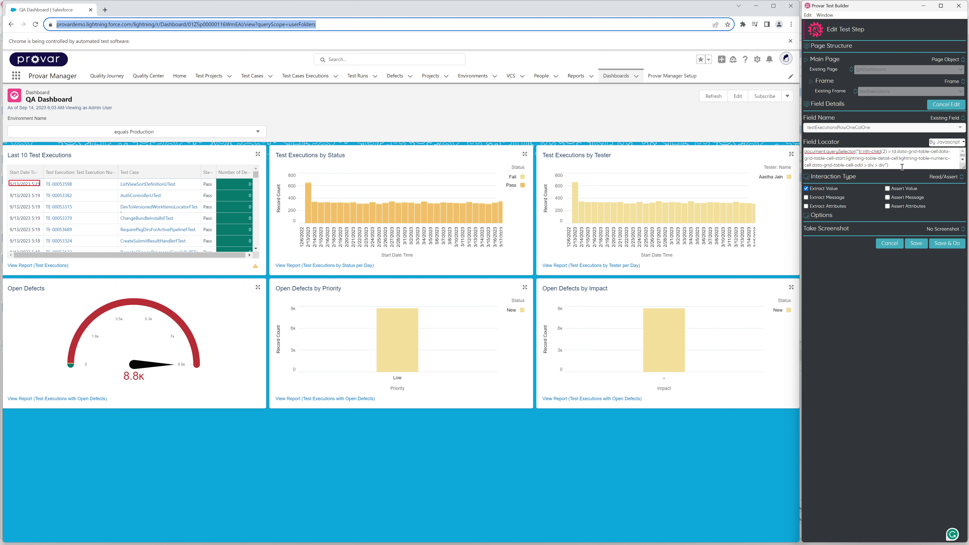
- Preview the ProvarX locator for testExecutionsRowOneColOne, inspect its id qualifier, and cancel the step edit
{"action": "left_click", "coordinate": [942, 142]}
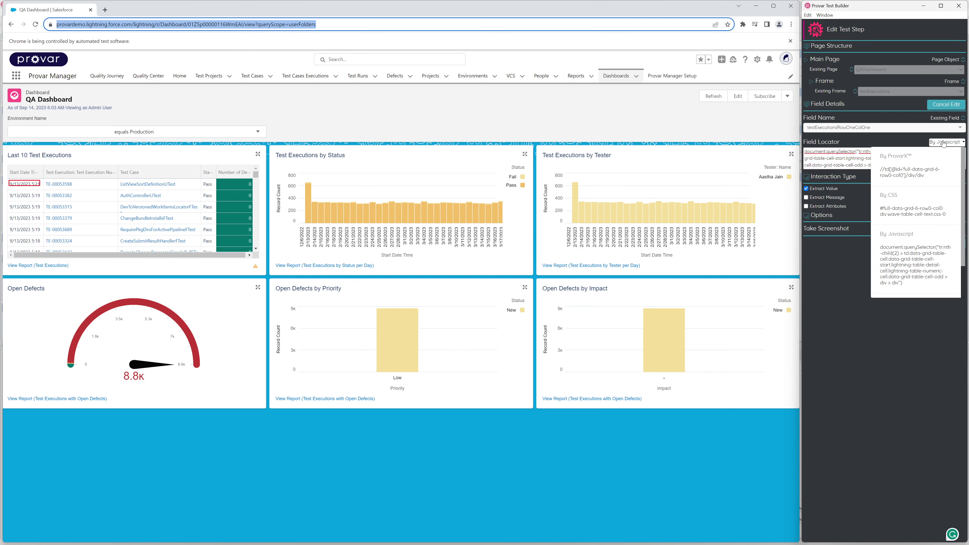
{"action": "left_click", "coordinate": [931, 172]}
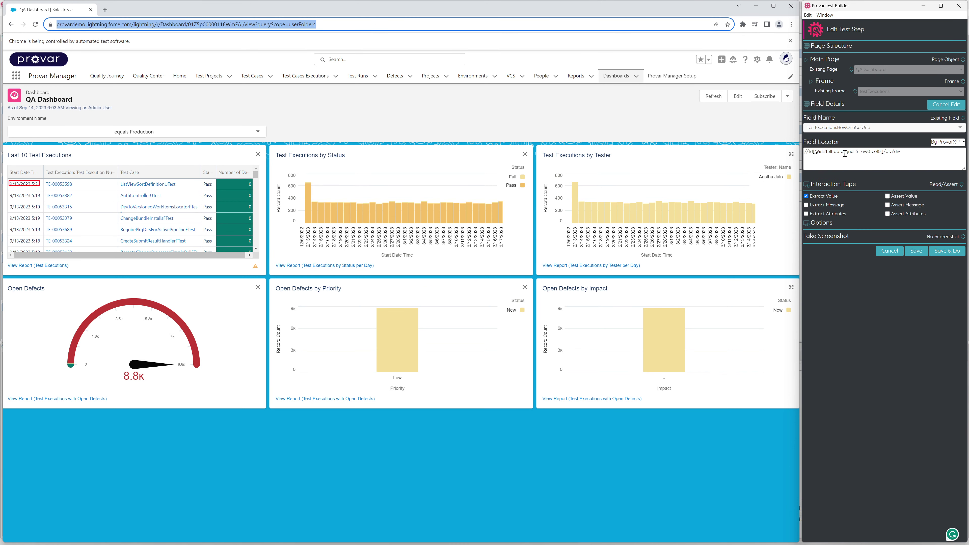
{"action": "left_click_drag", "start_coordinate": [883, 152], "coordinate": [815, 154]}
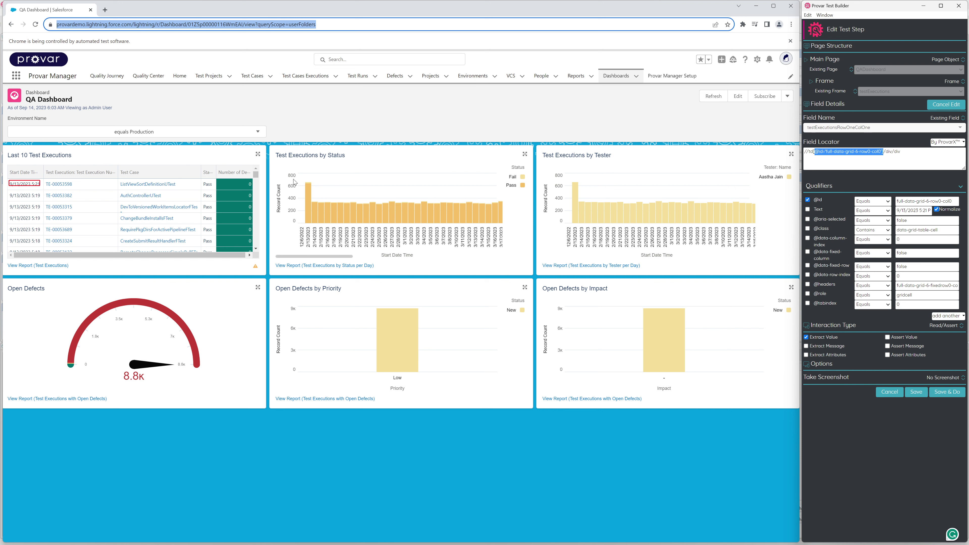
{"action": "left_click", "coordinate": [890, 392]}
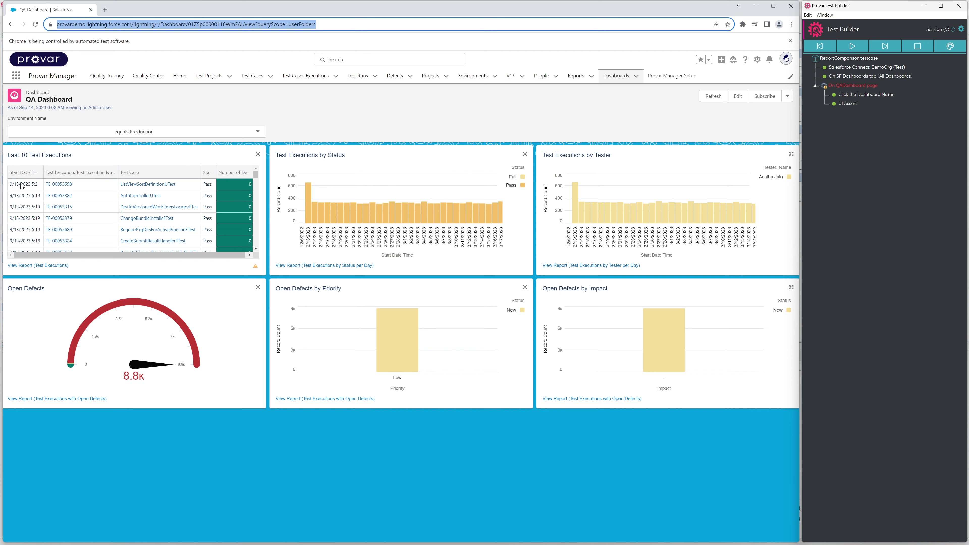
- Check the Read/Assert interaction settings of the UI Assert step and close it without saving
{"action": "right_click", "coordinate": [843, 104]}
{"action": "left_click", "coordinate": [856, 110]}
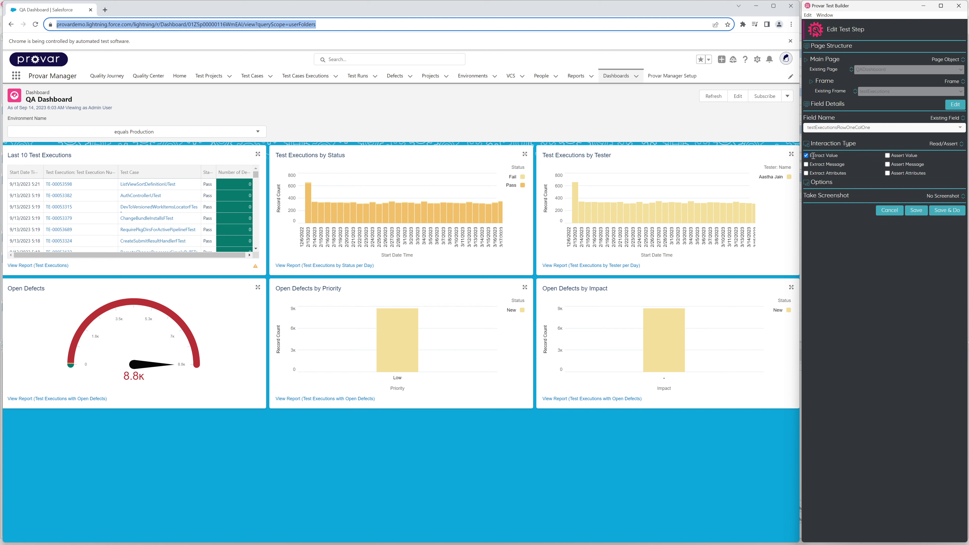
{"action": "left_click", "coordinate": [892, 209]}
- Switch to Provar and show the Test Runner log for the UI Assert step
{"action": "mouse_move", "coordinate": [629, 544]}
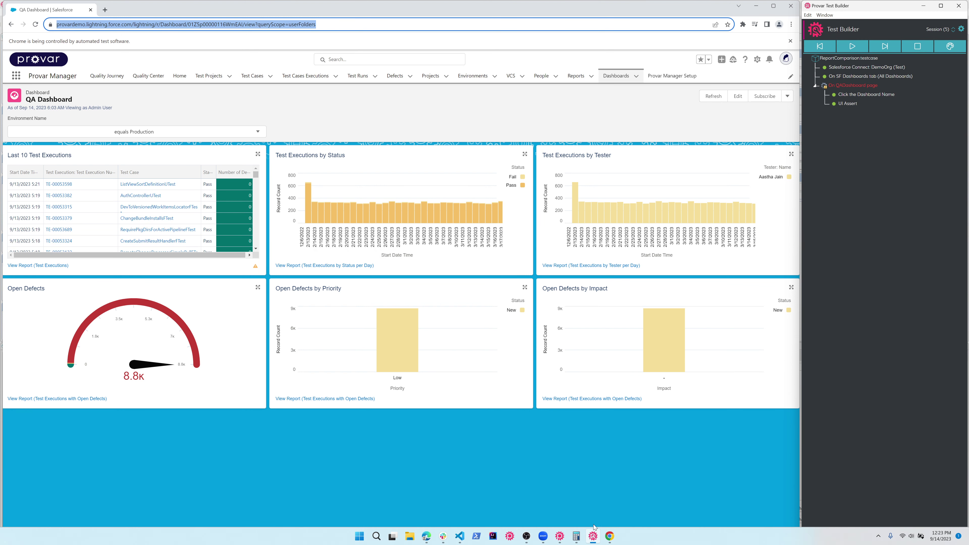
{"action": "left_click", "coordinate": [561, 536]}
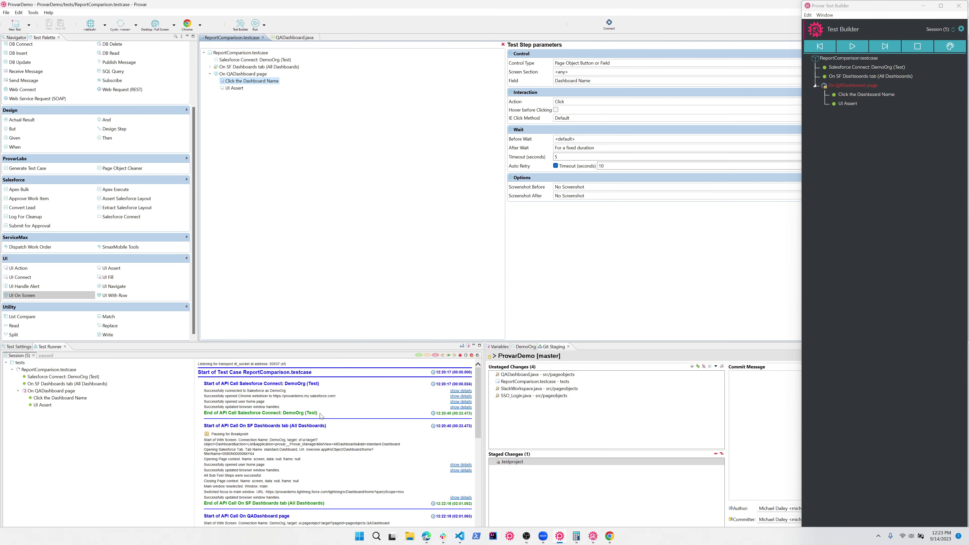
{"action": "left_click", "coordinate": [47, 399]}
{"action": "left_click", "coordinate": [45, 405]}
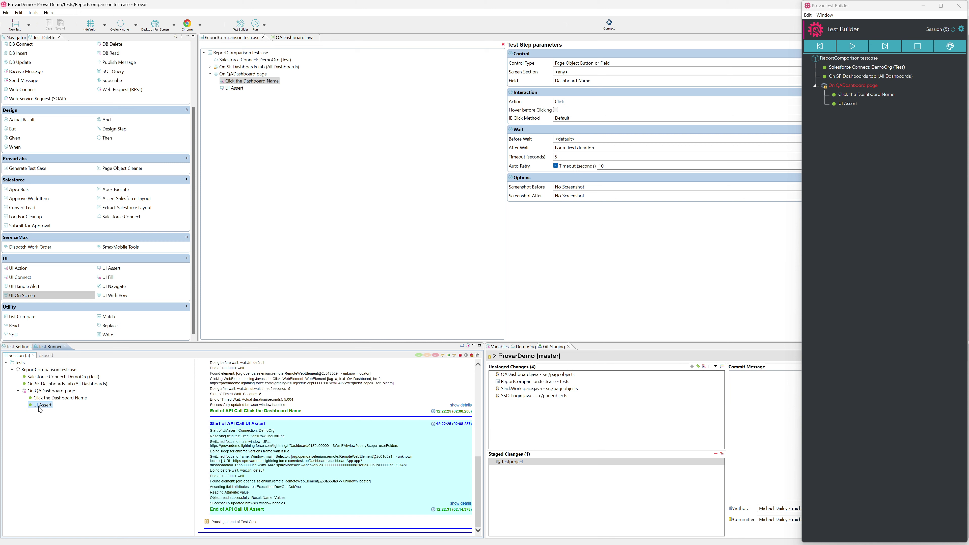
- Show the UI Assert step's variables and expand Variables (after)
{"action": "left_click", "coordinate": [497, 346]}
{"action": "left_click", "coordinate": [491, 377]}
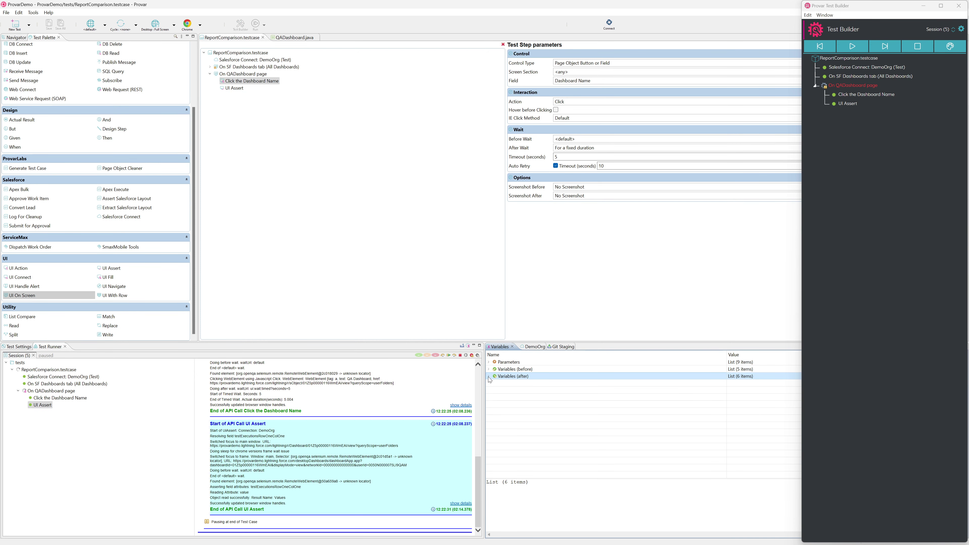
{"action": "left_click", "coordinate": [489, 376]}
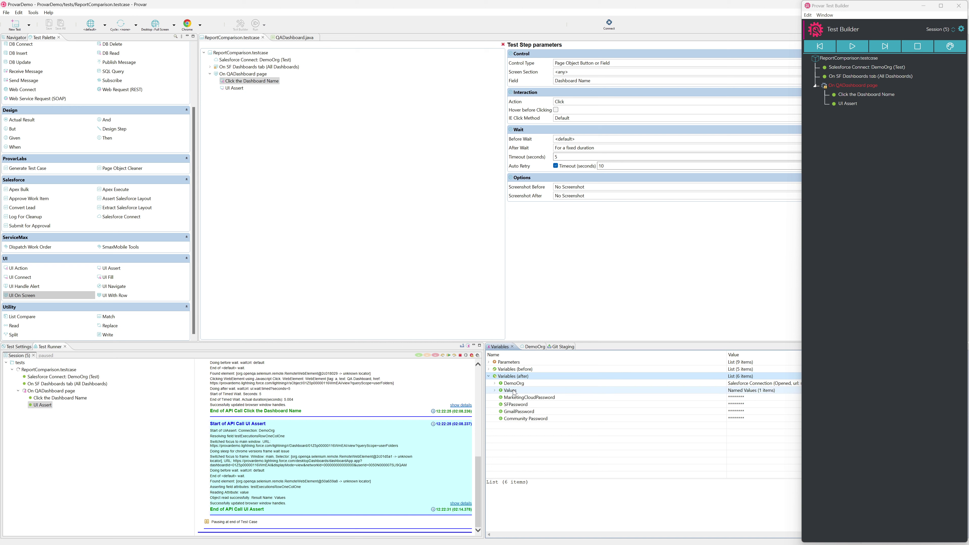
- Inspect the UI Assert step's parameters and its Result Name in the test case
{"action": "left_click", "coordinate": [240, 88]}
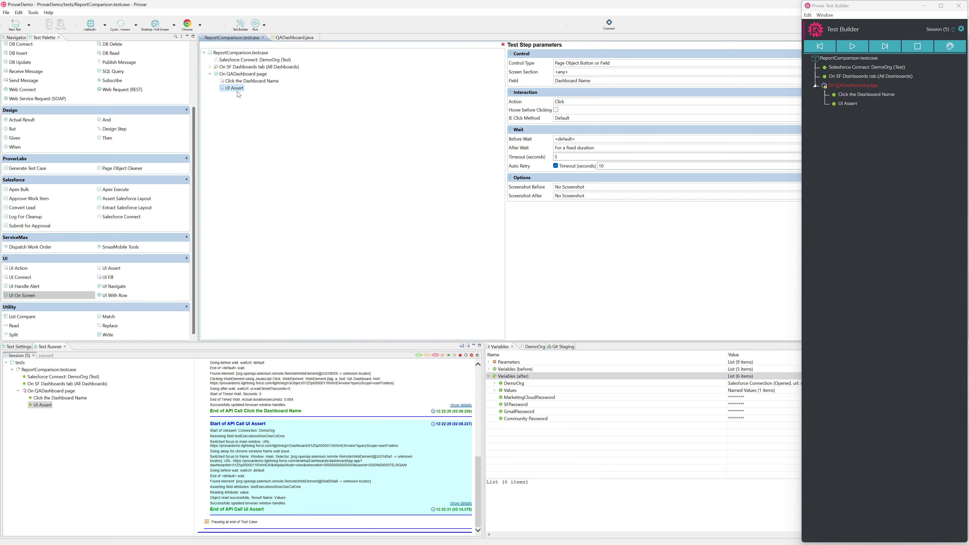
{"action": "double_click", "coordinate": [549, 102]}
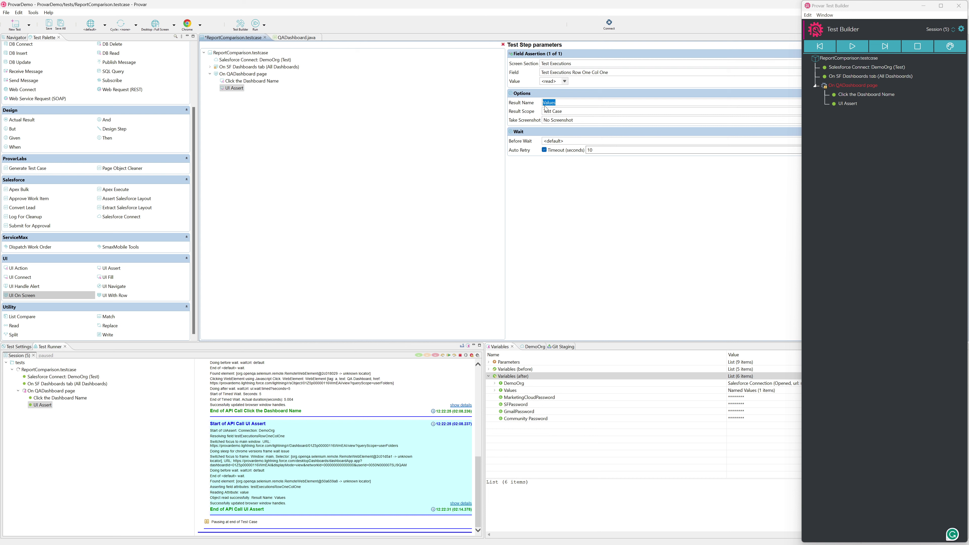
{"action": "left_click", "coordinate": [558, 103]}
- Expand the Values variable through Fields to testExecutionsRowOneColOne and inspect its extracted value
{"action": "left_click", "coordinate": [511, 390]}
{"action": "key", "text": "Right"}
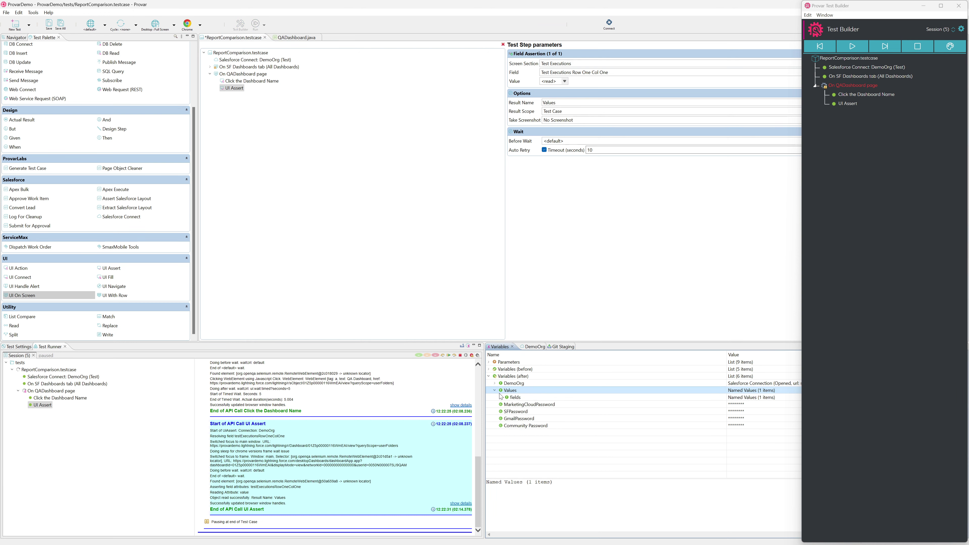
{"action": "left_click", "coordinate": [501, 398]}
{"action": "left_click", "coordinate": [519, 404]}
{"action": "left_click", "coordinate": [506, 404]}
{"action": "scroll", "coordinate": [518, 414], "scroll_direction": "down", "scroll_amount": 1}
{"action": "left_click", "coordinate": [533, 448]}
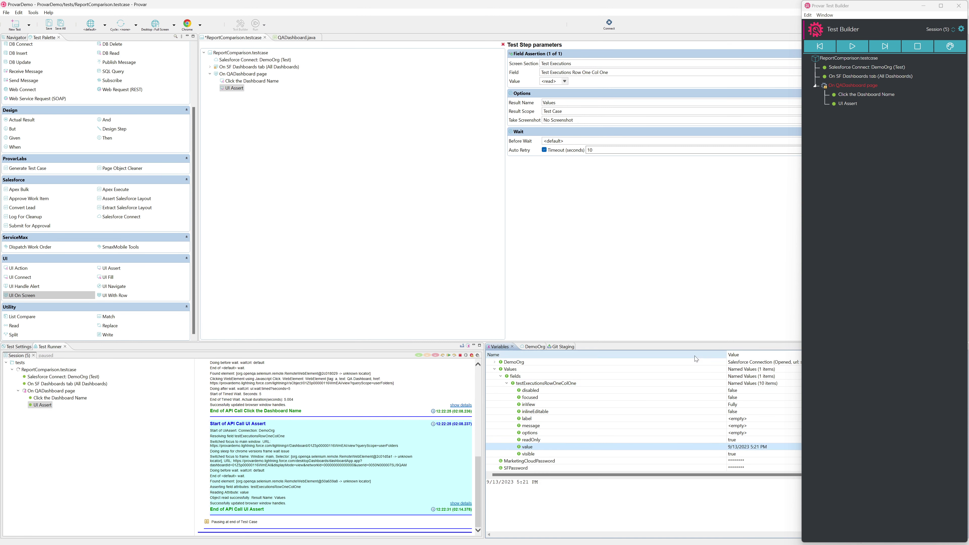
- In Chrome, add the second-row start date cell of Last 10 Test Executions to the test case, naming the field testExecutionsRowTwoColOne
{"action": "left_click", "coordinate": [609, 536]}
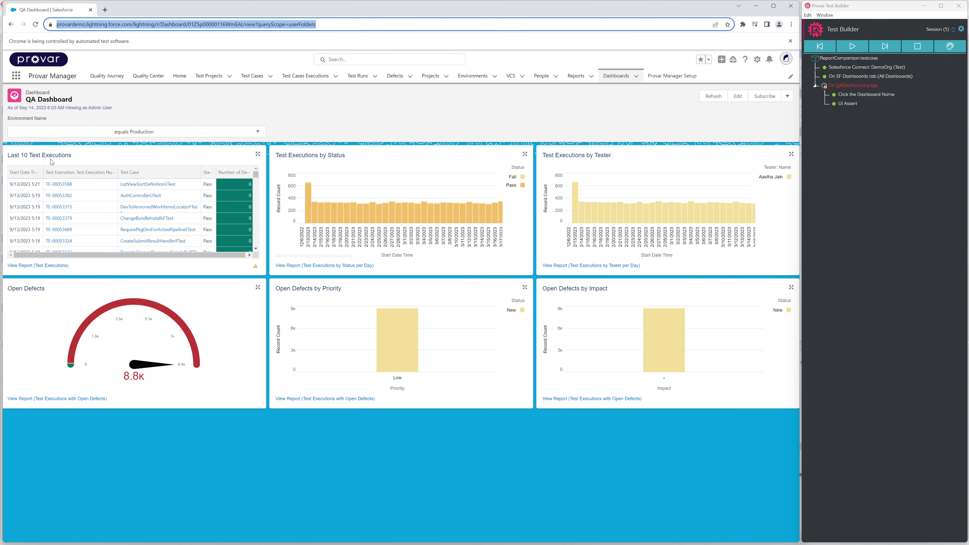
{"action": "right_click", "coordinate": [24, 197]}
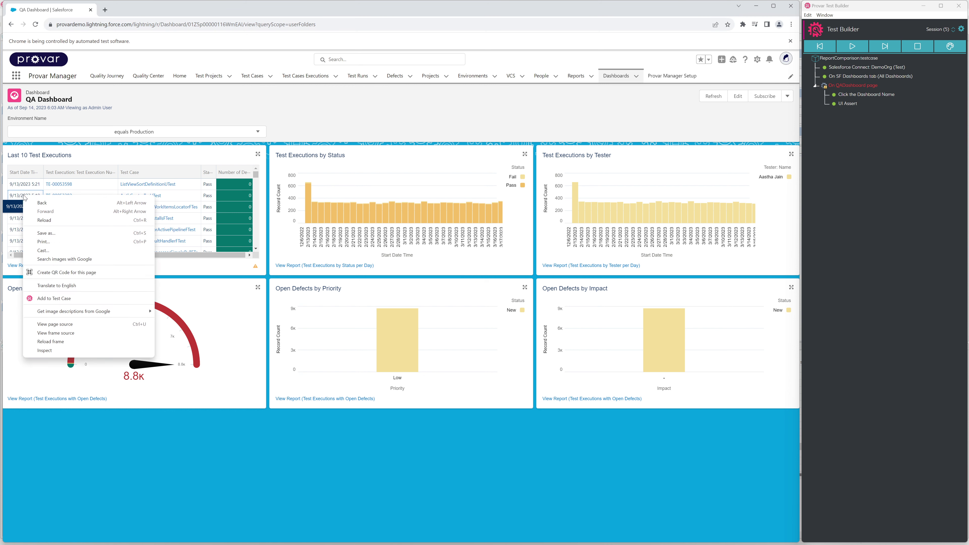
{"action": "left_click", "coordinate": [46, 299]}
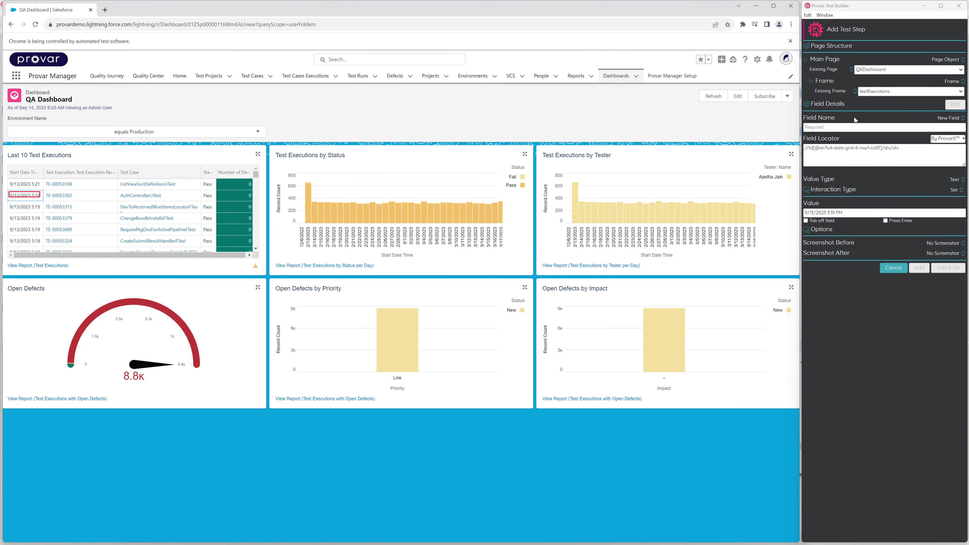
{"action": "left_click", "coordinate": [855, 125]}
{"action": "type", "text": "test"}
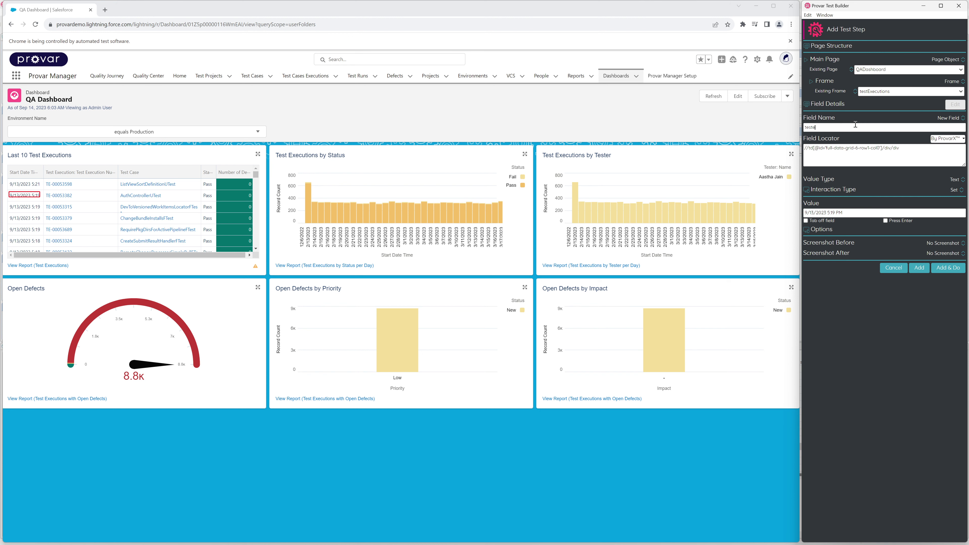
{"action": "type", "text": "ExecutionsRowTwoColOne"}
- Set the field locator to By Javascript and the interaction type to Read/Assert with Extract Value and Assert Value enabled
{"action": "left_click", "coordinate": [938, 139]}
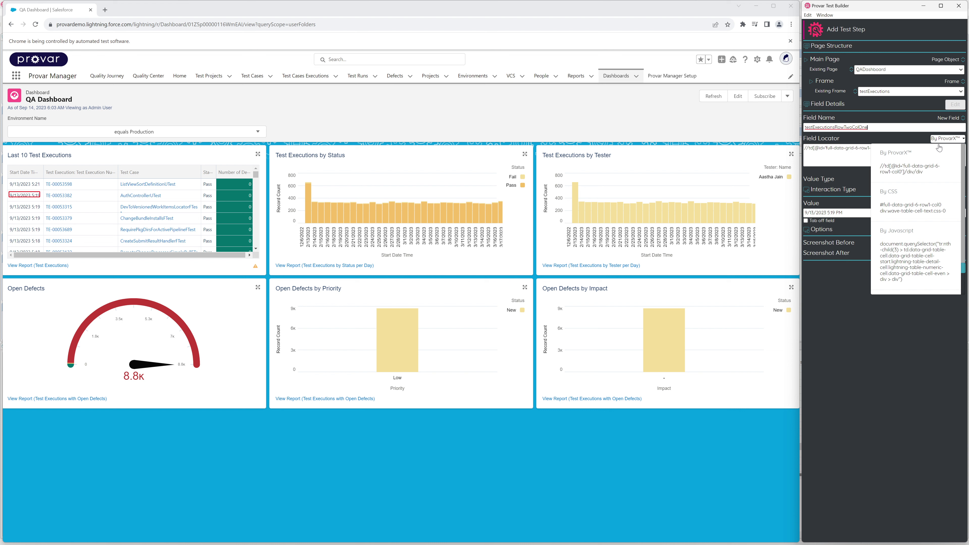
{"action": "left_click", "coordinate": [909, 255]}
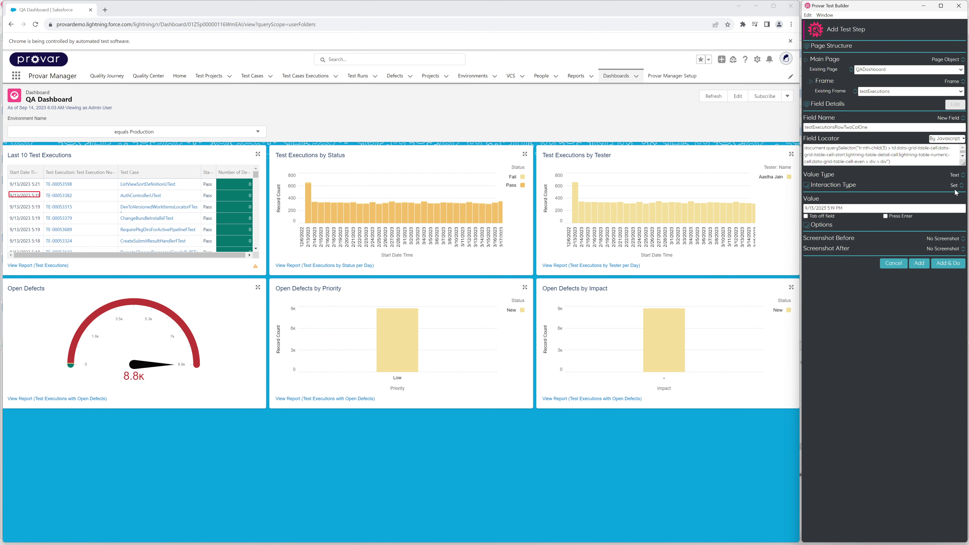
{"action": "left_click", "coordinate": [955, 186]}
{"action": "left_click", "coordinate": [911, 194]}
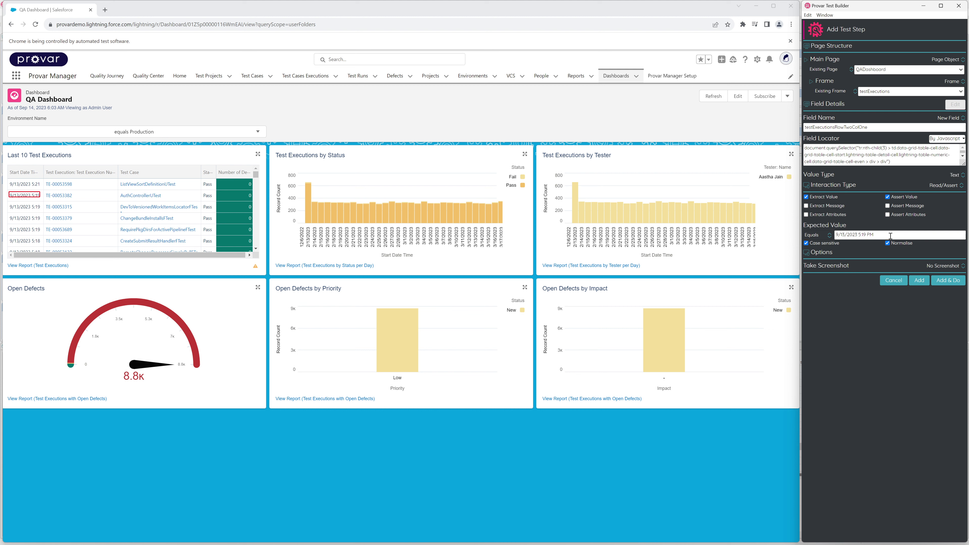
- Set the expected value to {Values.fields.testExecutionsRowOneColOne.value}, keeping the Equals comparison, and add and run the assert step
{"action": "left_click_drag", "start_coordinate": [890, 235], "coordinate": [820, 234]}
{"action": "key", "text": "ctrl+space"}
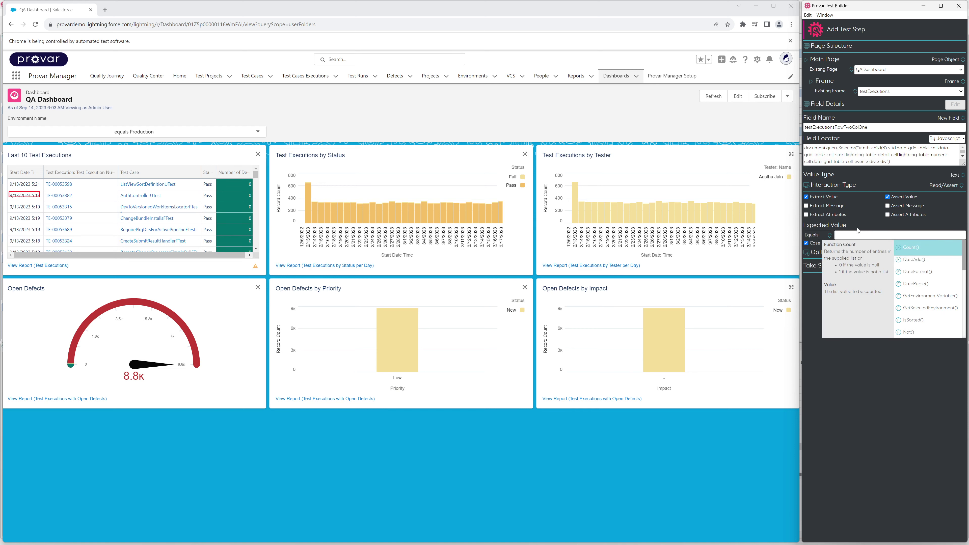
{"action": "key", "text": "Up"}
{"action": "key", "text": "Up"}
{"action": "key", "text": "Down"}
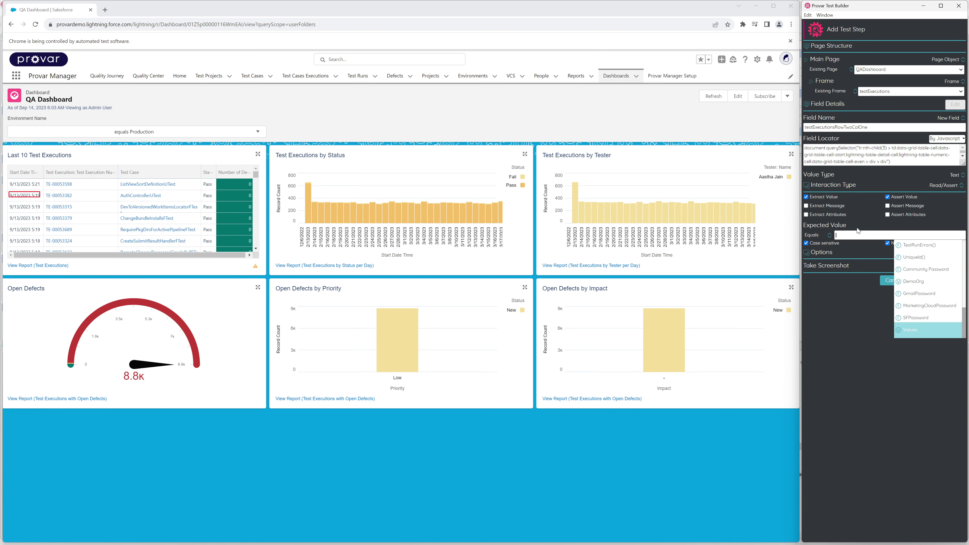
{"action": "key", "text": "Return"}
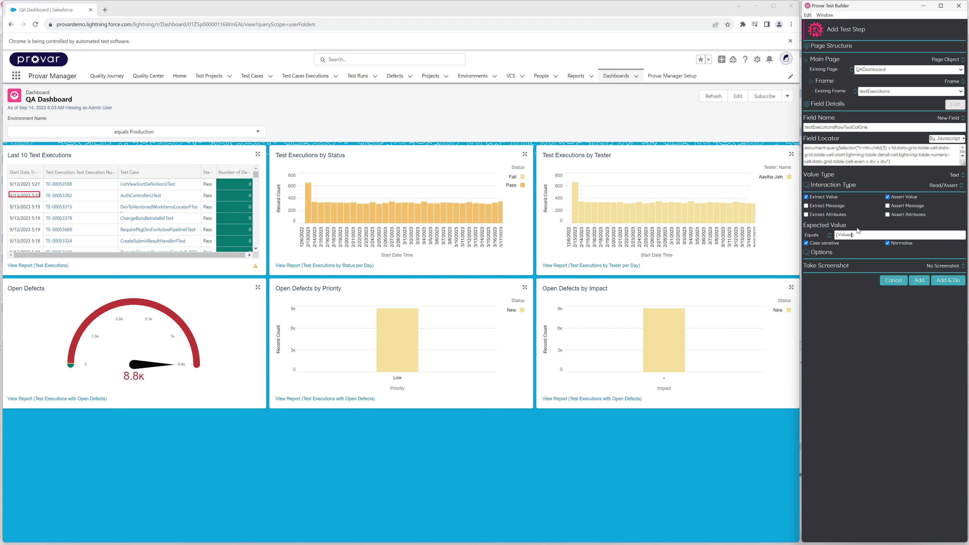
{"action": "type", "text": "."}
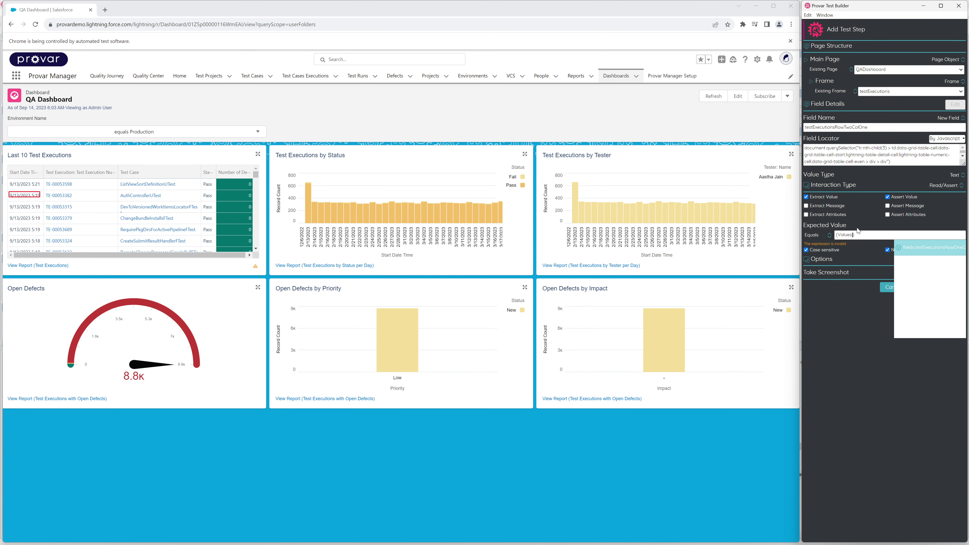
{"action": "key", "text": "Return"}
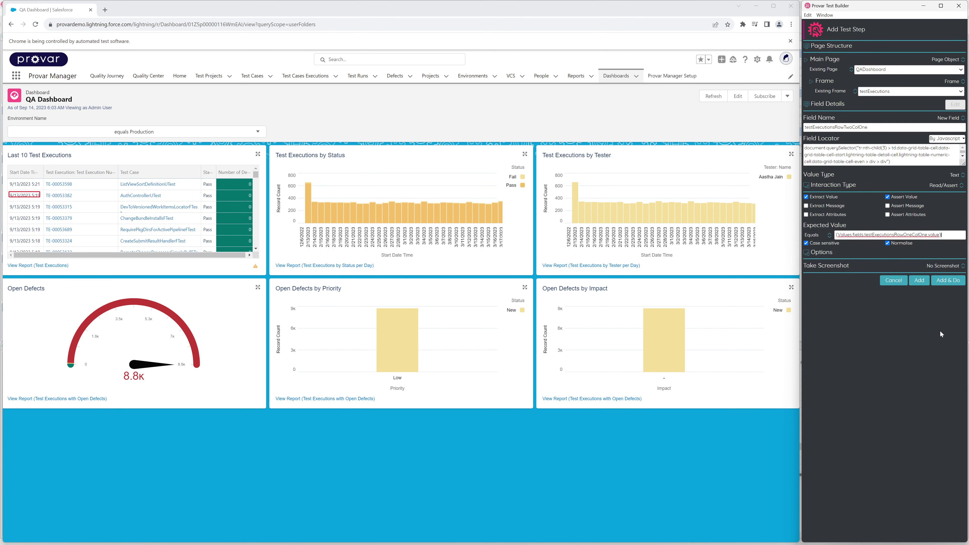
{"action": "left_click", "coordinate": [954, 281]}
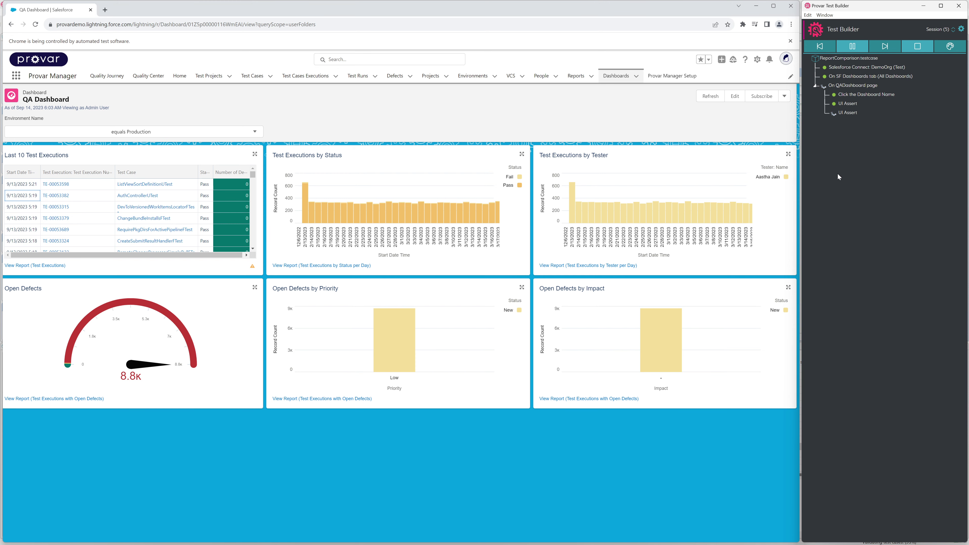
- View the test step output of the second UI Assert in Test Builder, then close it
{"action": "right_click", "coordinate": [849, 114]}
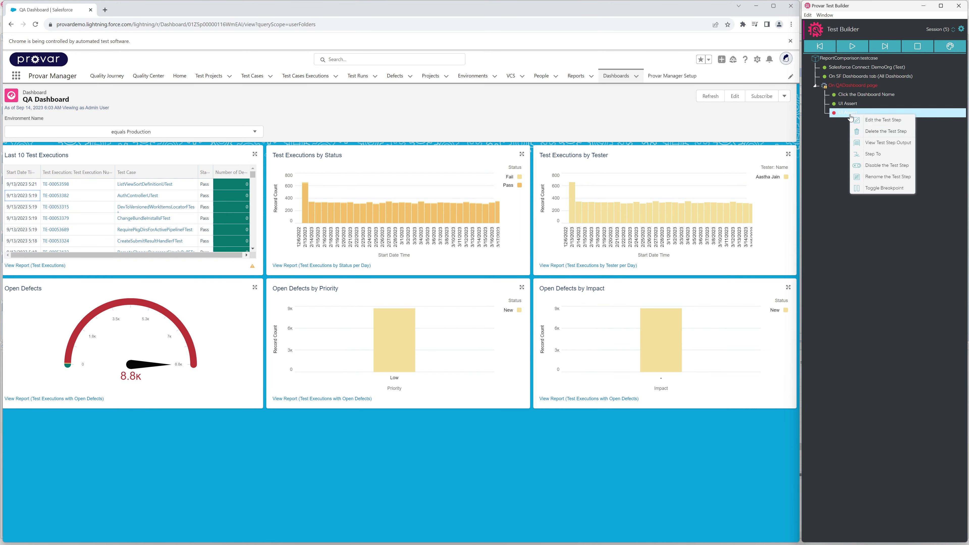
{"action": "left_click", "coordinate": [882, 143]}
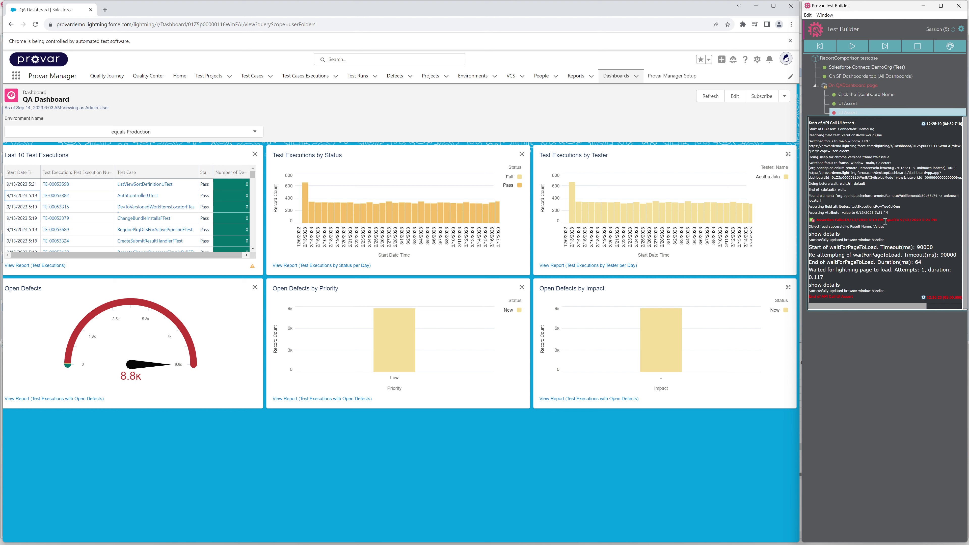
{"action": "key", "text": "Escape"}
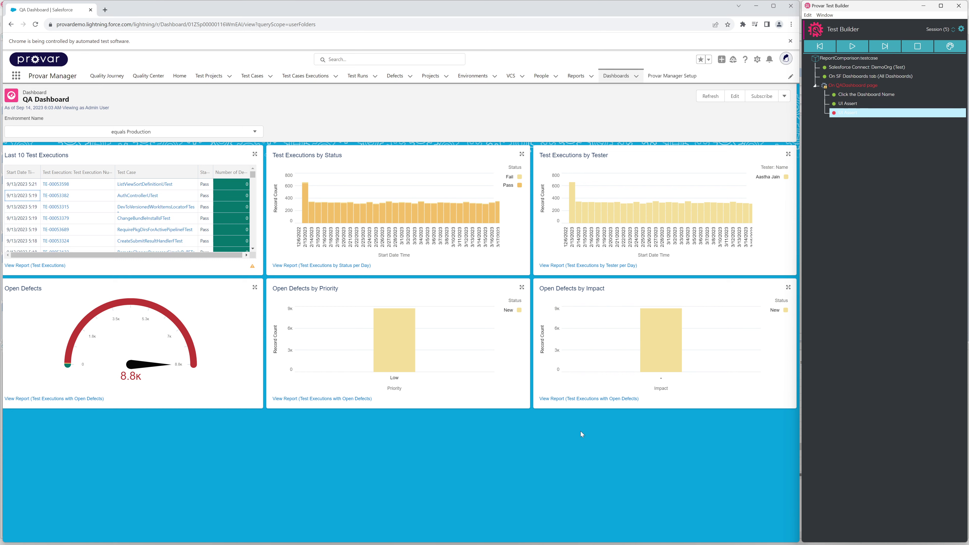
- Switch to Provar, examine the second UI Assert's log in the maximized Test Runner, and return to the QA Dashboard in Chrome
{"action": "left_click", "coordinate": [552, 536]}
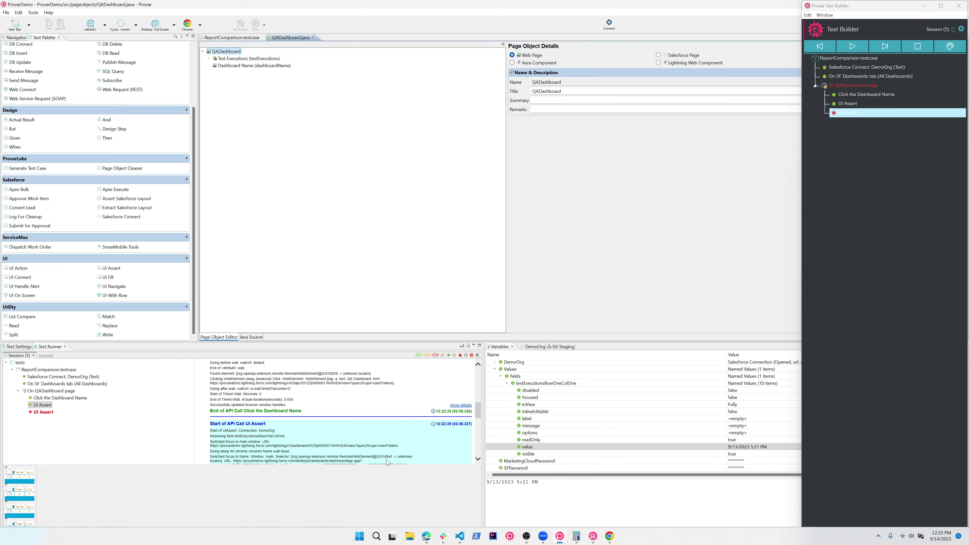
{"action": "left_click", "coordinate": [75, 413]}
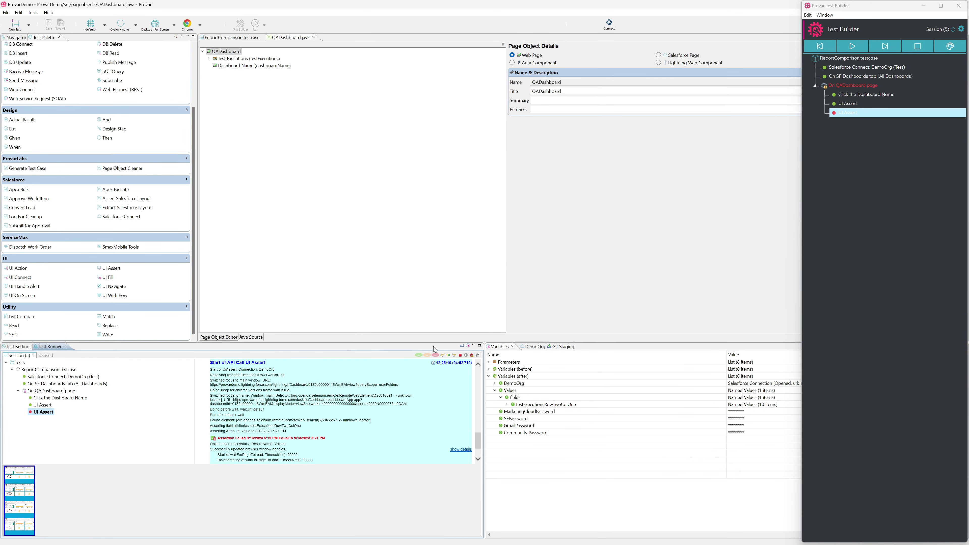
{"action": "left_click", "coordinate": [479, 346]}
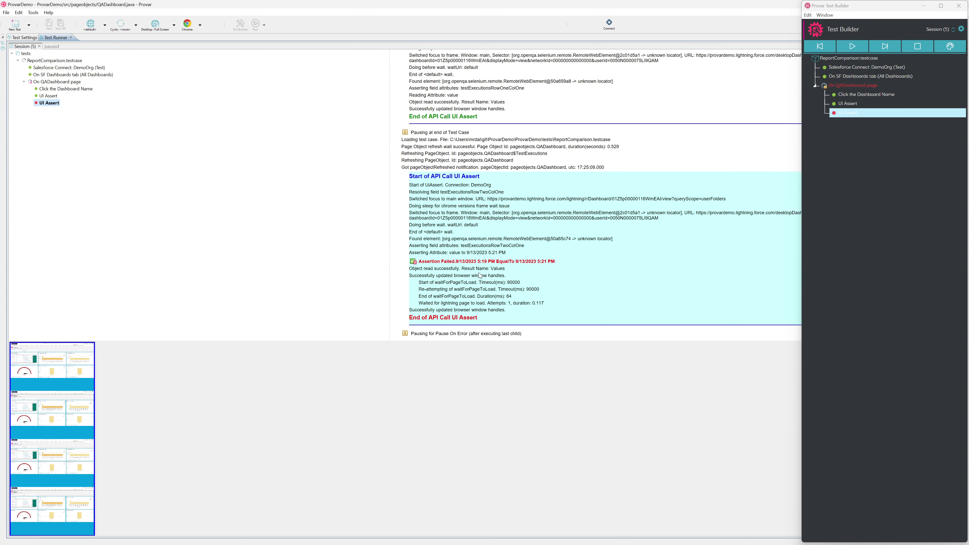
{"action": "scroll", "coordinate": [479, 276], "scroll_direction": "up", "scroll_amount": 2}
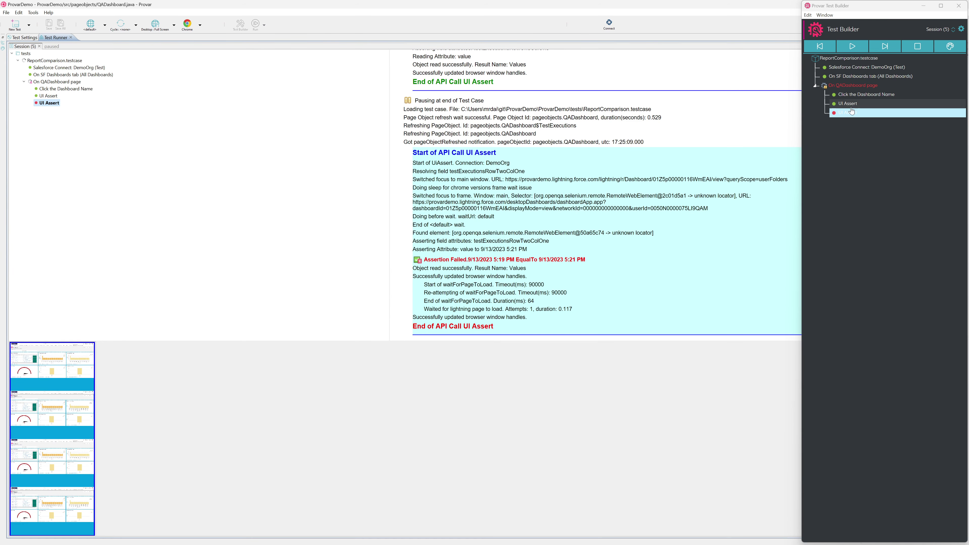
{"action": "left_click", "coordinate": [612, 538]}
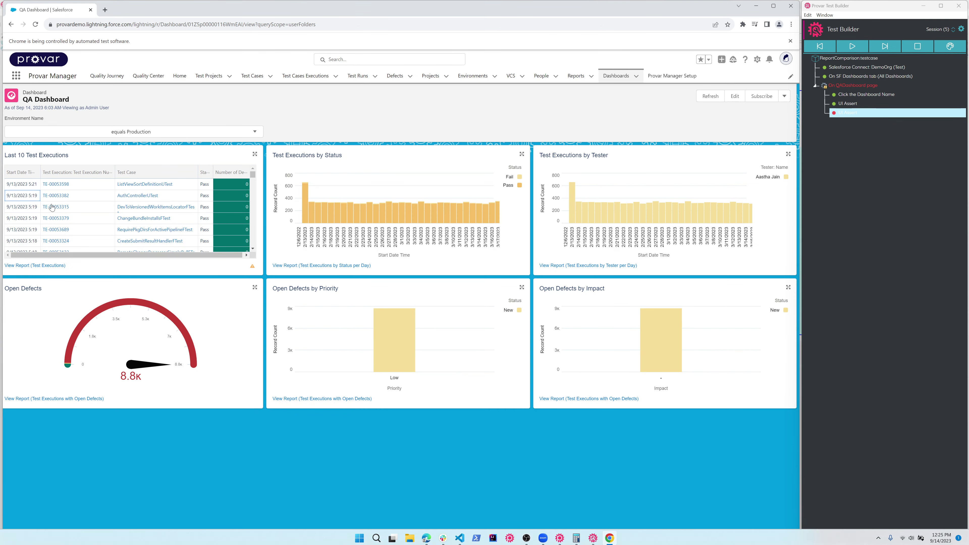